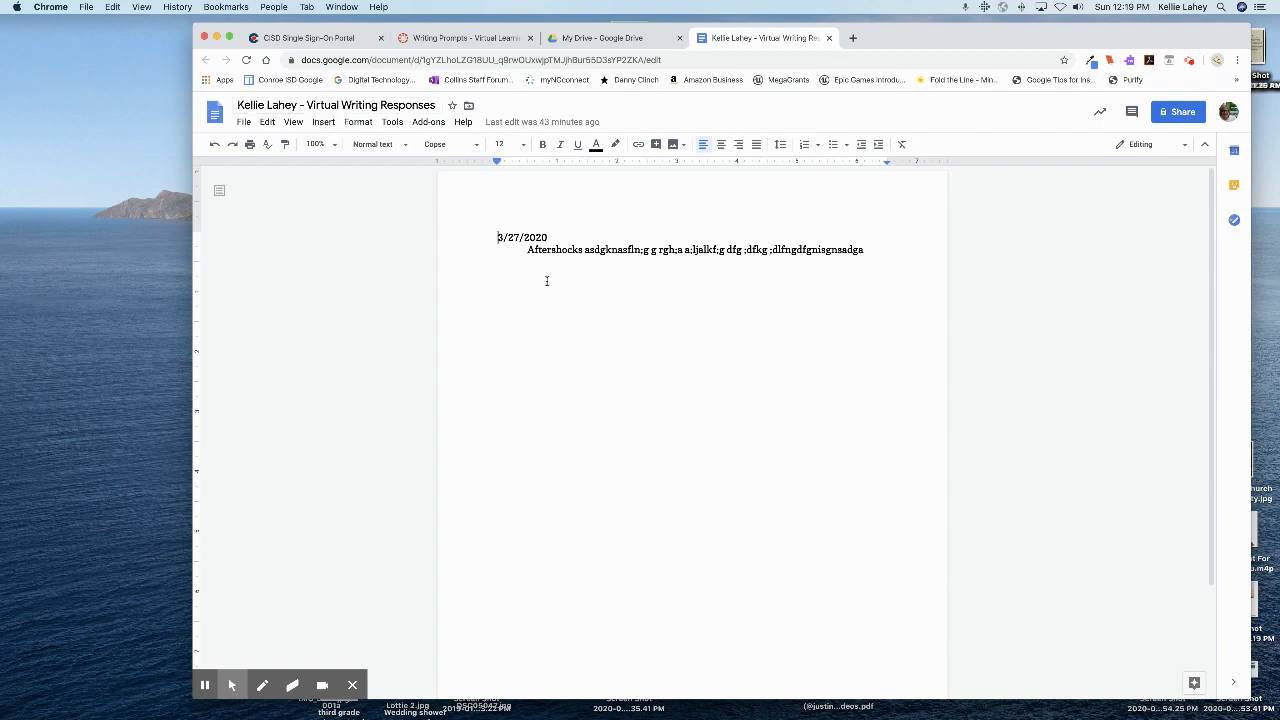
- Scroll through the document and place the cursor after the date 3/27/2020
scroll(546, 281, "down", 1)
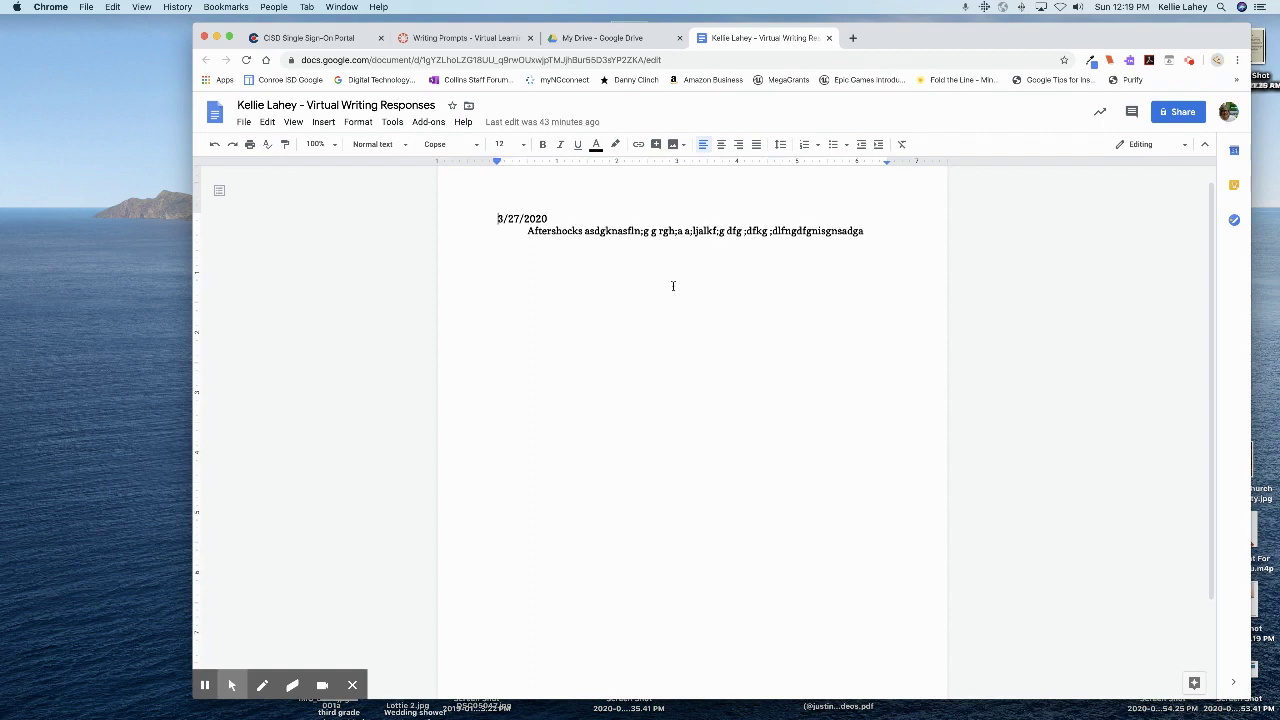
left_click_drag(1209, 416, 1209, 391)
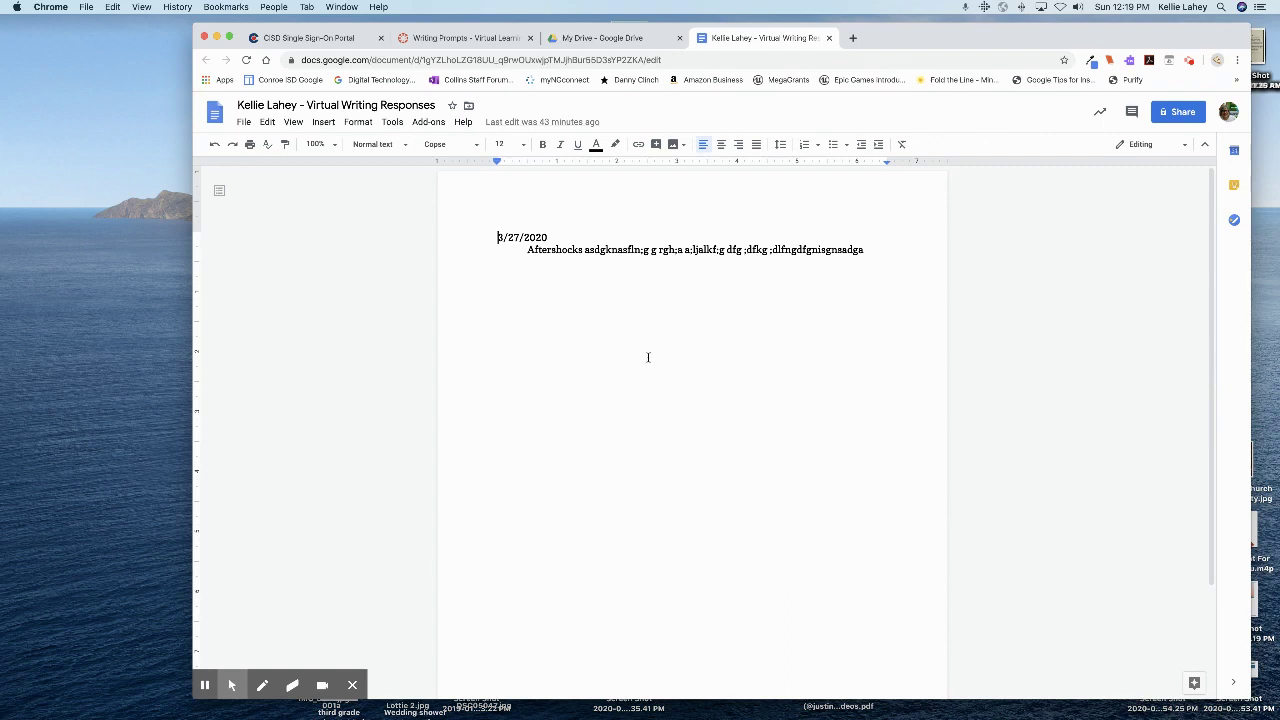
scroll(646, 357, "down", 1)
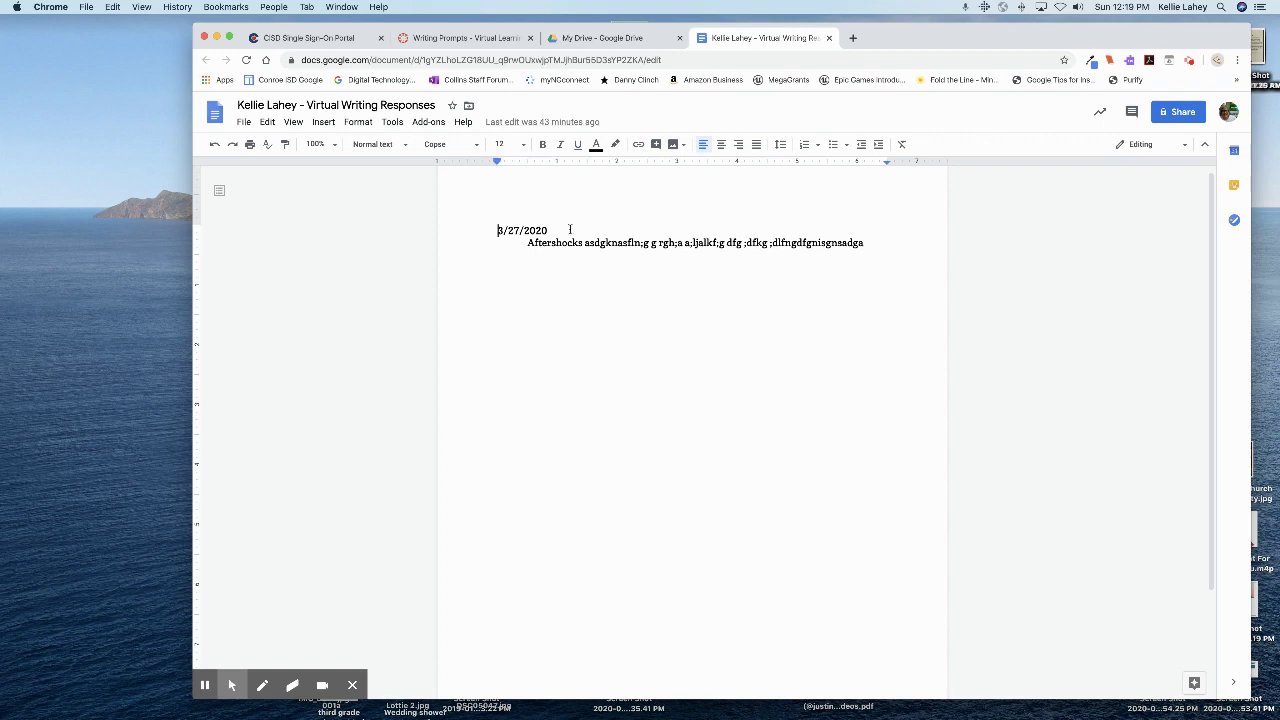
left_click(559, 230)
scroll(586, 273, "up", 1)
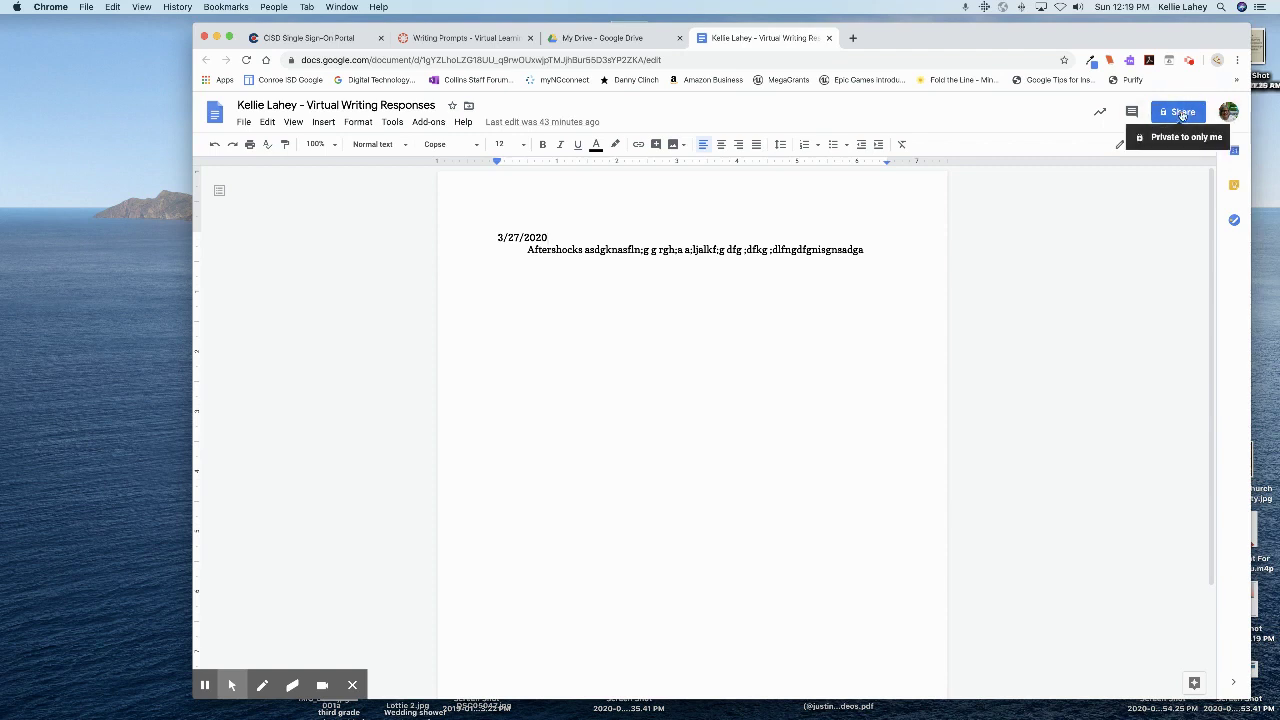
- Turn on link sharing for the document and copy its shareable link
left_click(1181, 113)
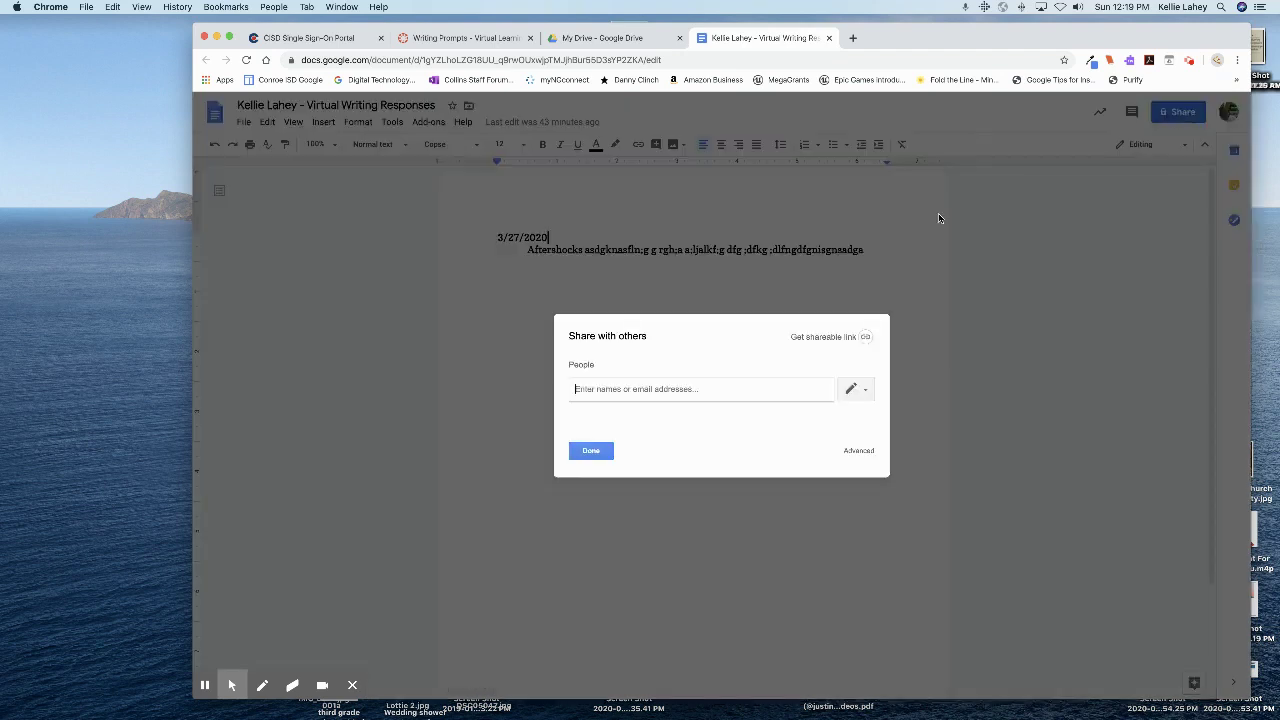
left_click(837, 339)
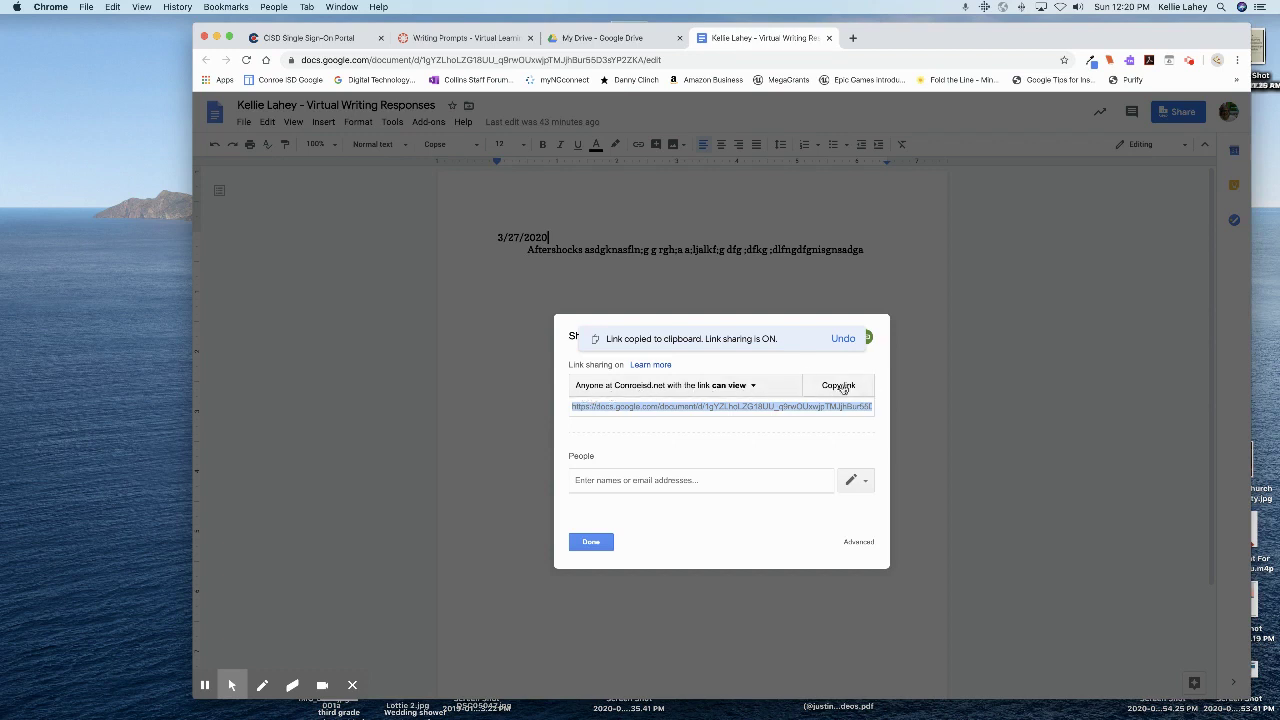
left_click(842, 388)
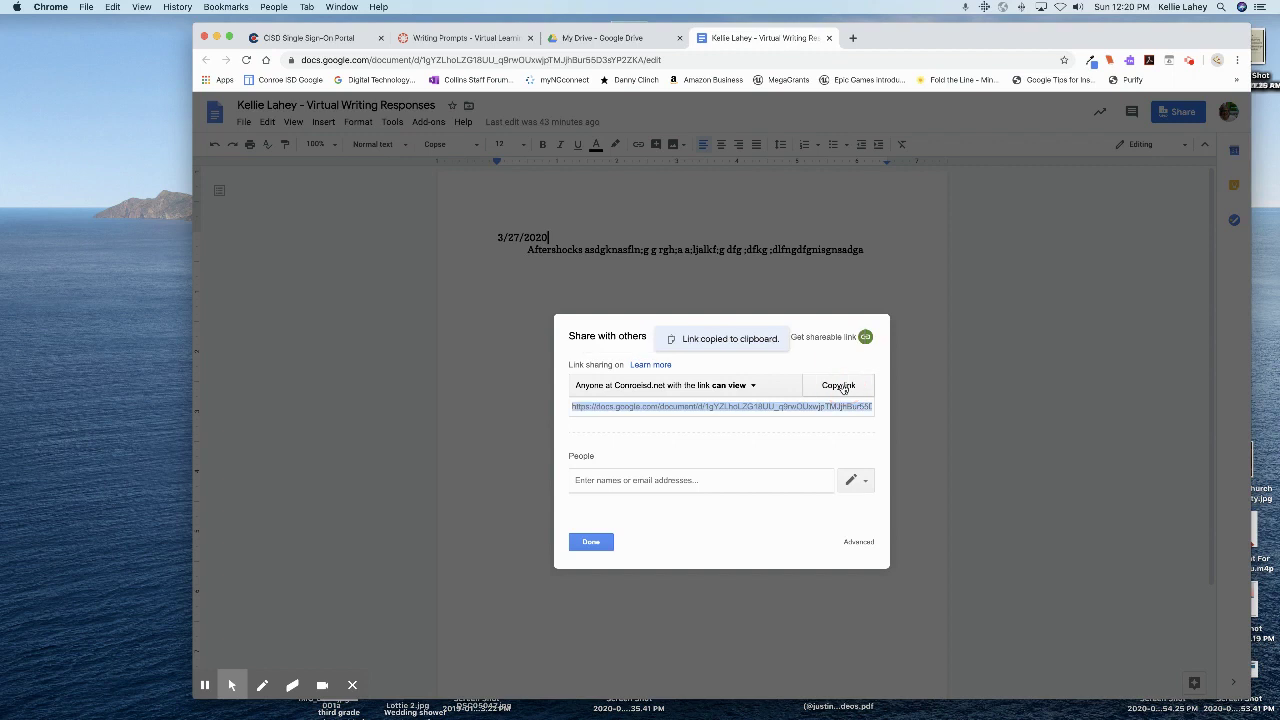
left_click(588, 544)
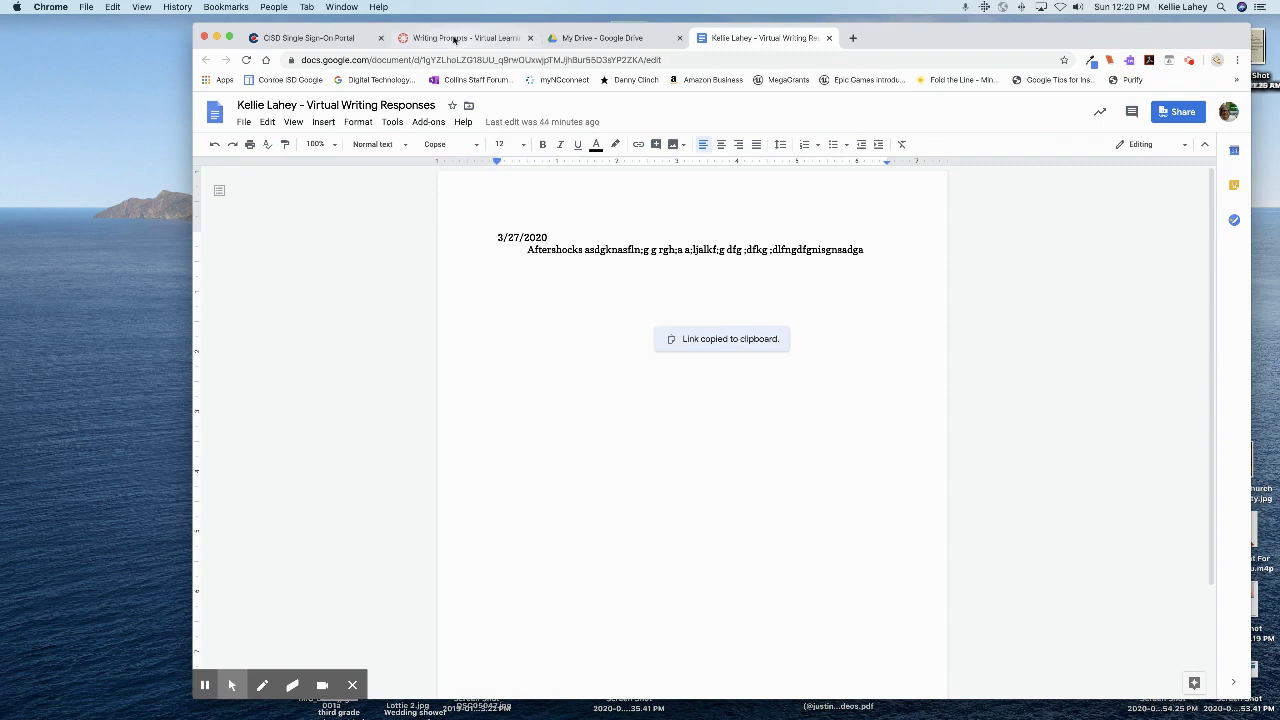
left_click(455, 38)
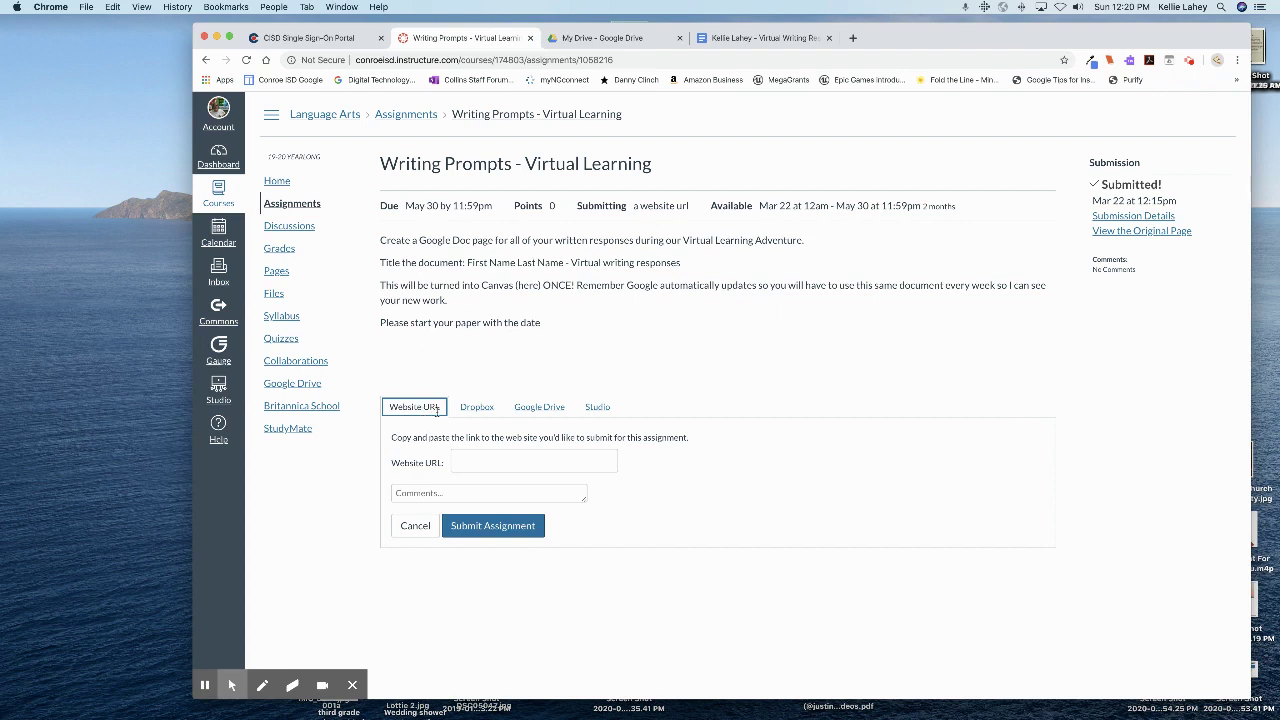
- Paste the copied Google Doc link into the Website URL box and submit Writing Prompts
left_click(465, 462)
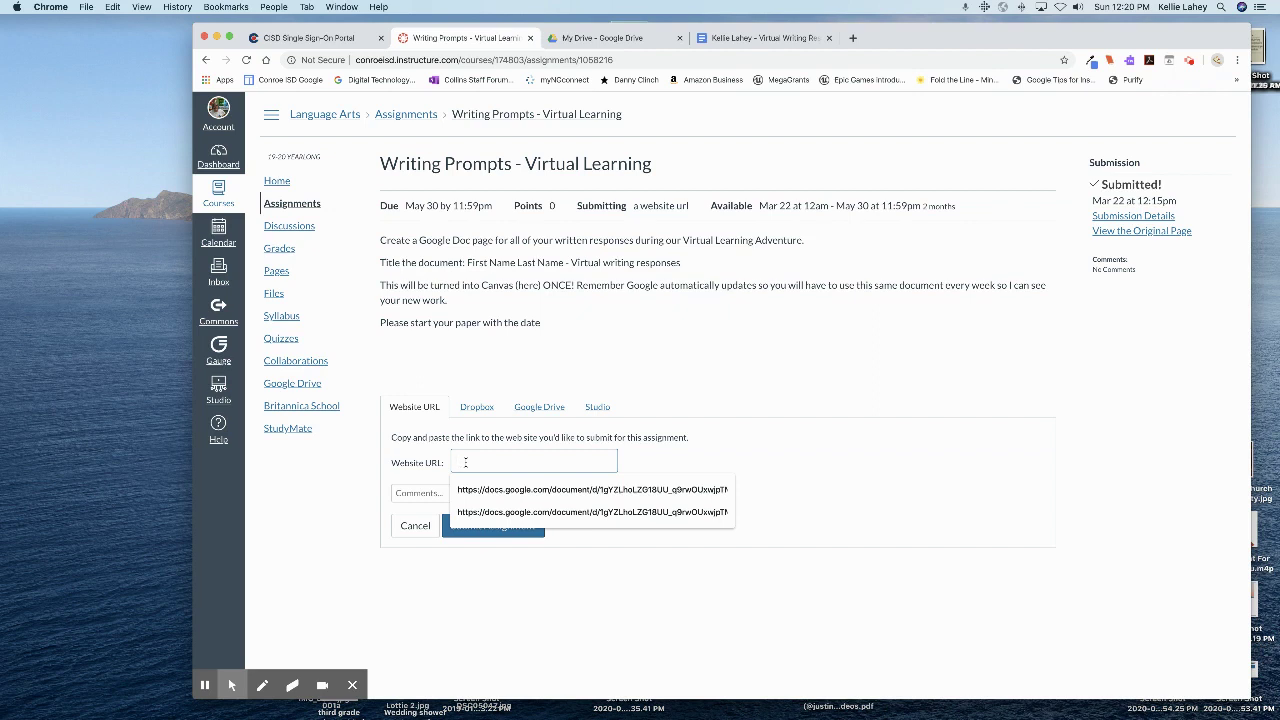
key("super+v")
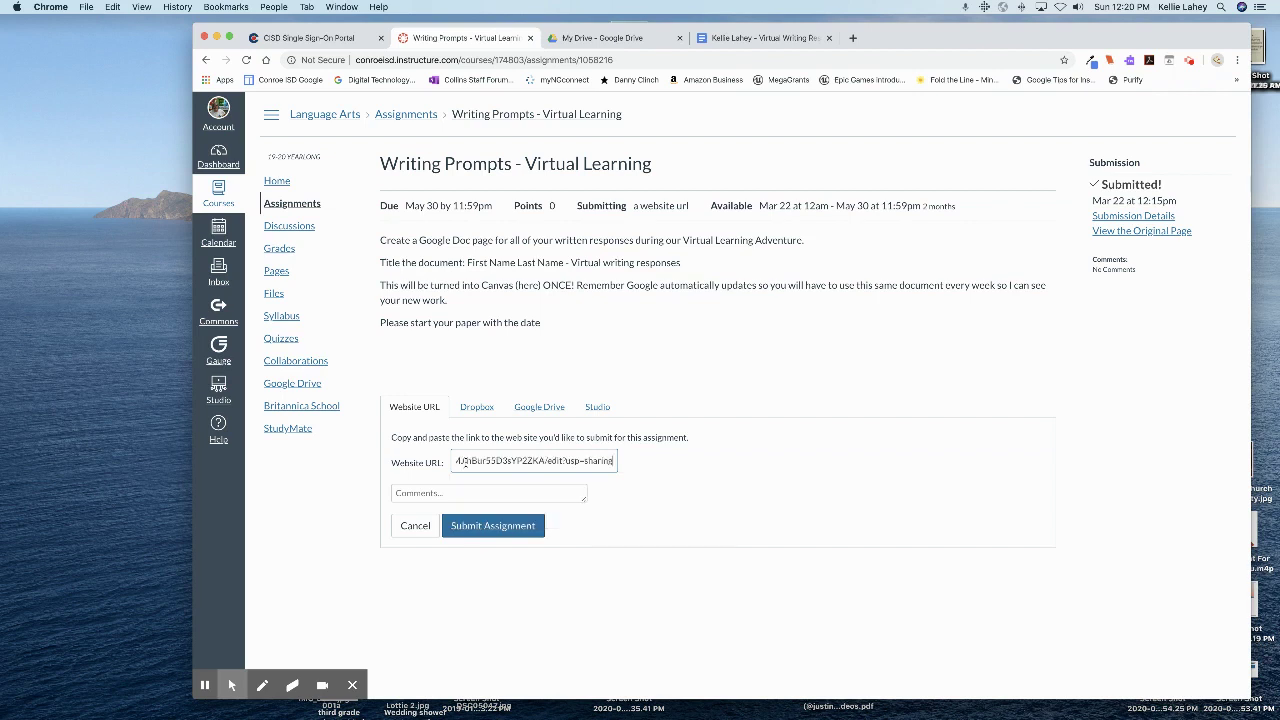
left_click(496, 531)
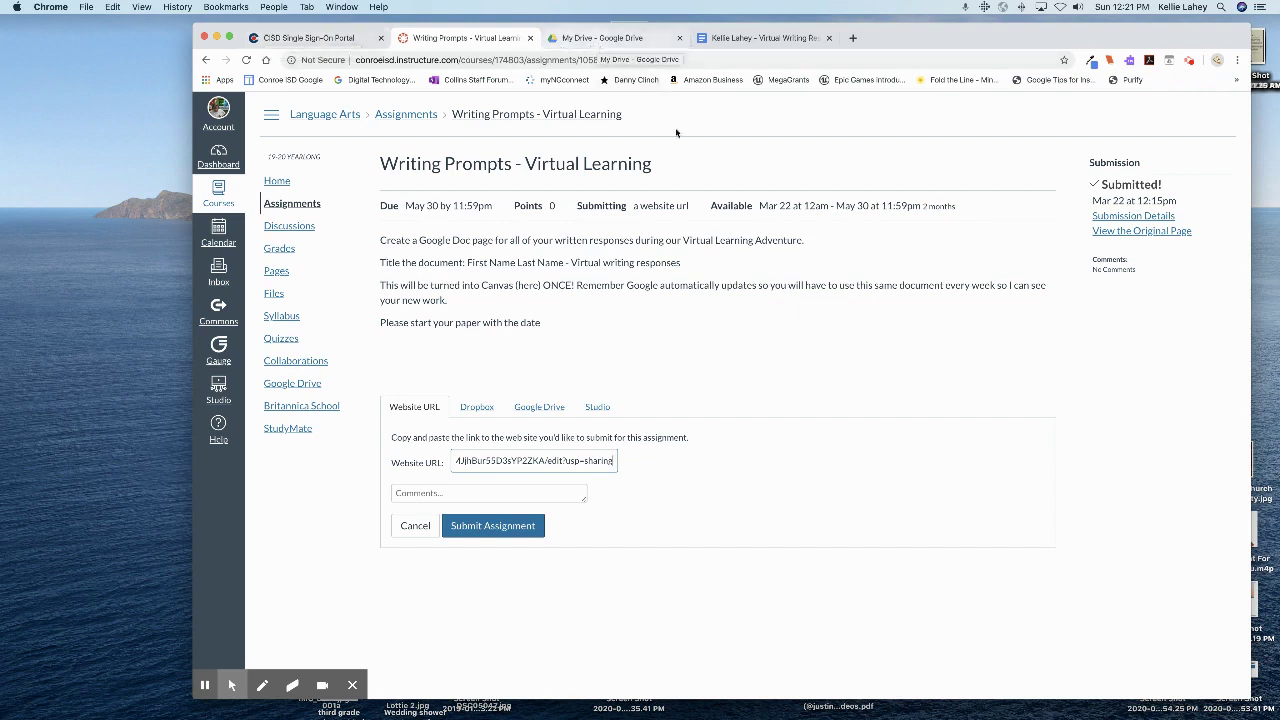
left_click(538, 407)
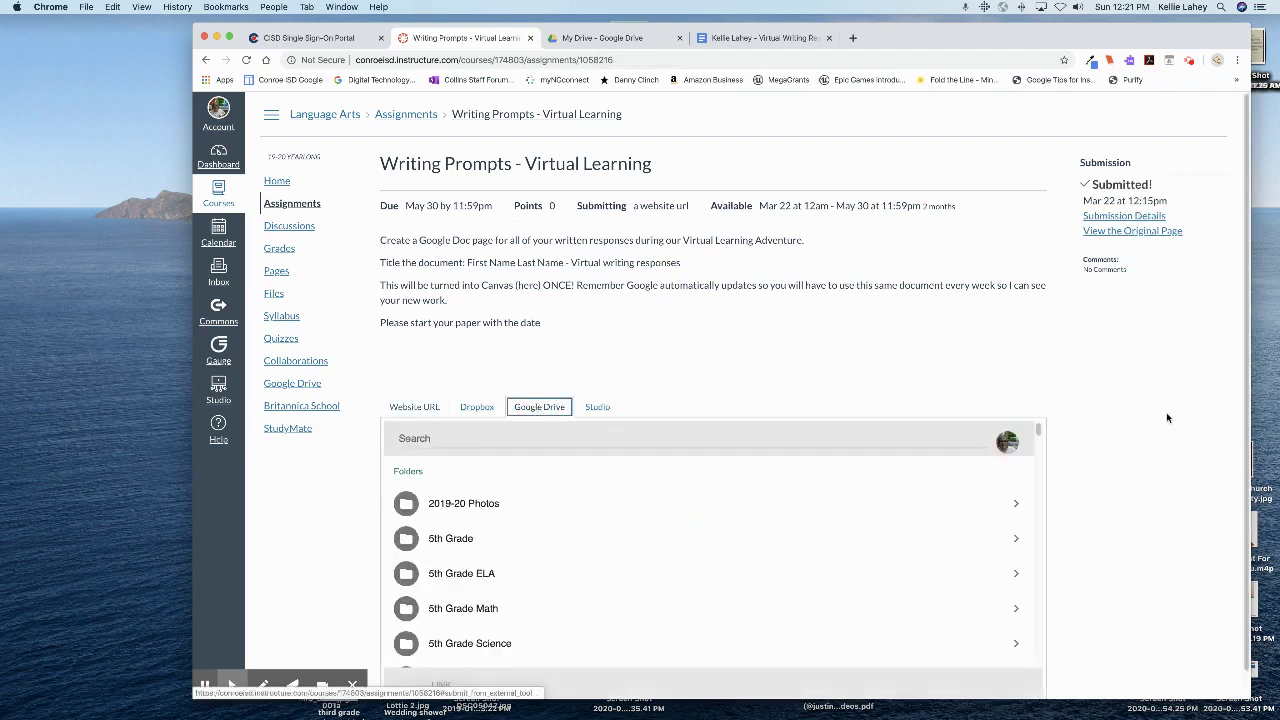
- Scroll the Canvas assignment submission area down and back up
scroll(1184, 414, "down", 1)
scroll(1184, 414, "up", 1)
- Resubmit Writing Prompts through the Website URL option with the shared document link
left_click(413, 407)
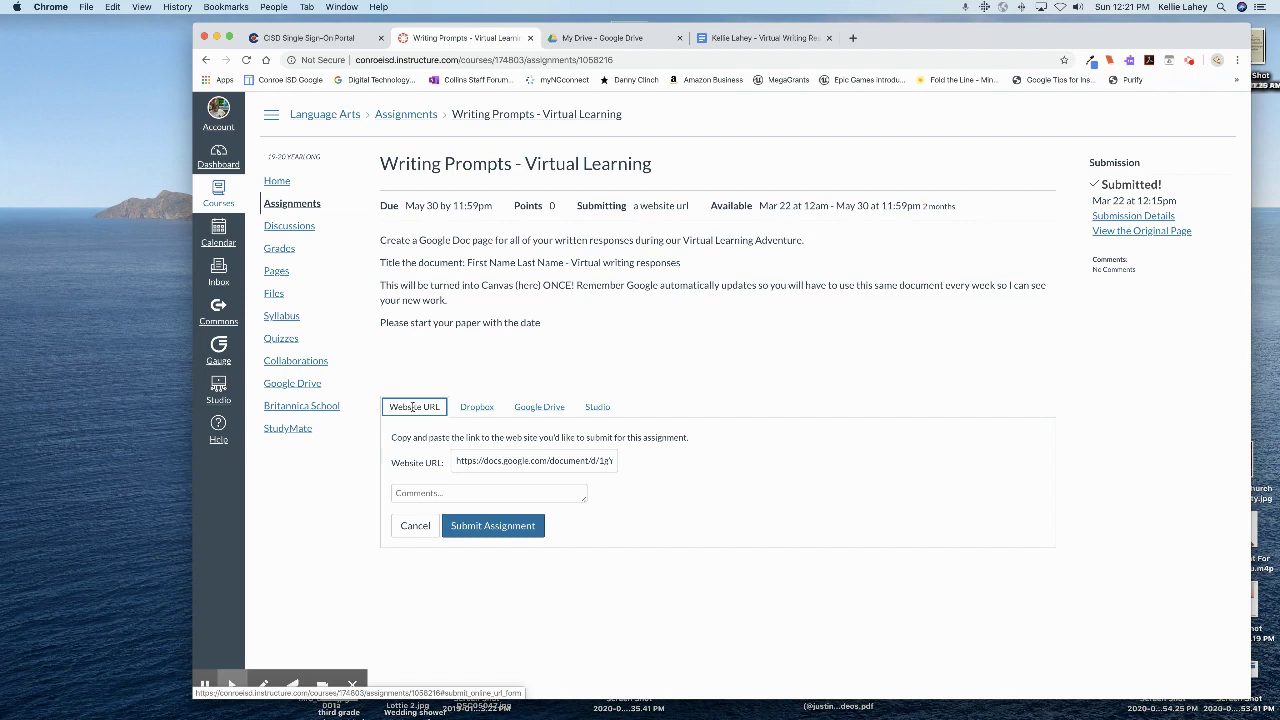
left_click(496, 527)
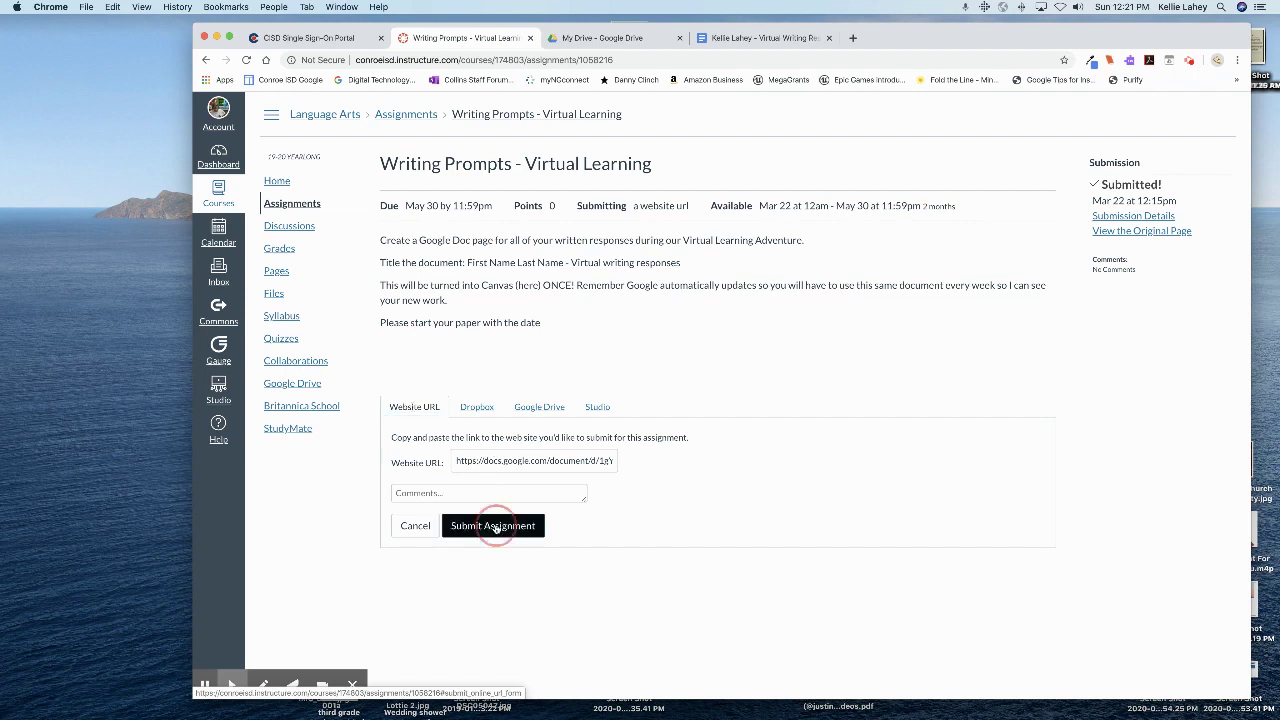